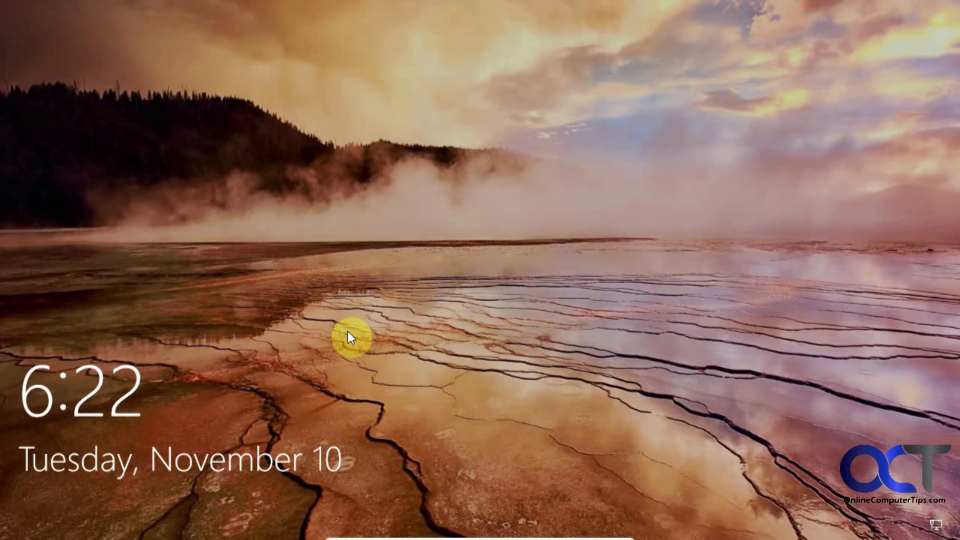
Step: Sign in from the lock screen with the account password to reach the desktop
click(376, 306)
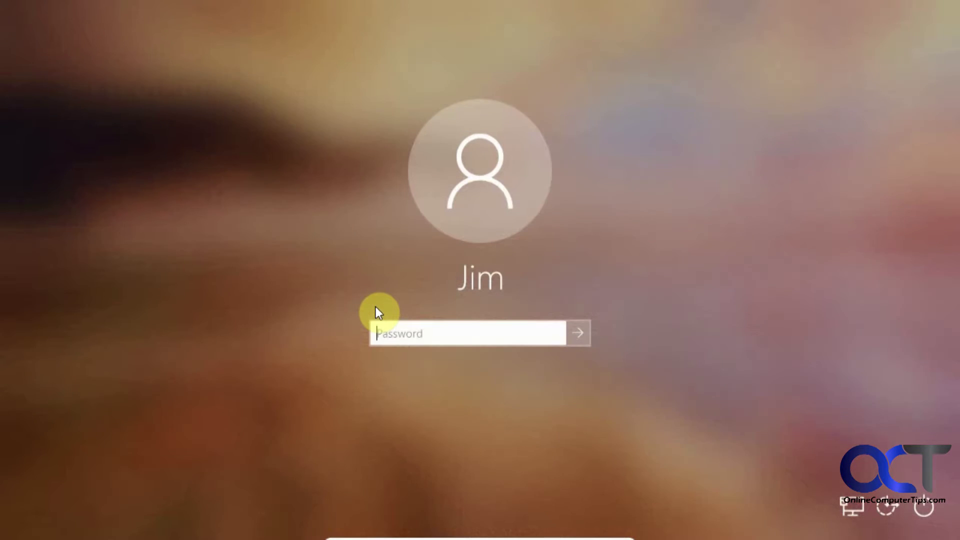
text(****)
text(****)
key(Return)
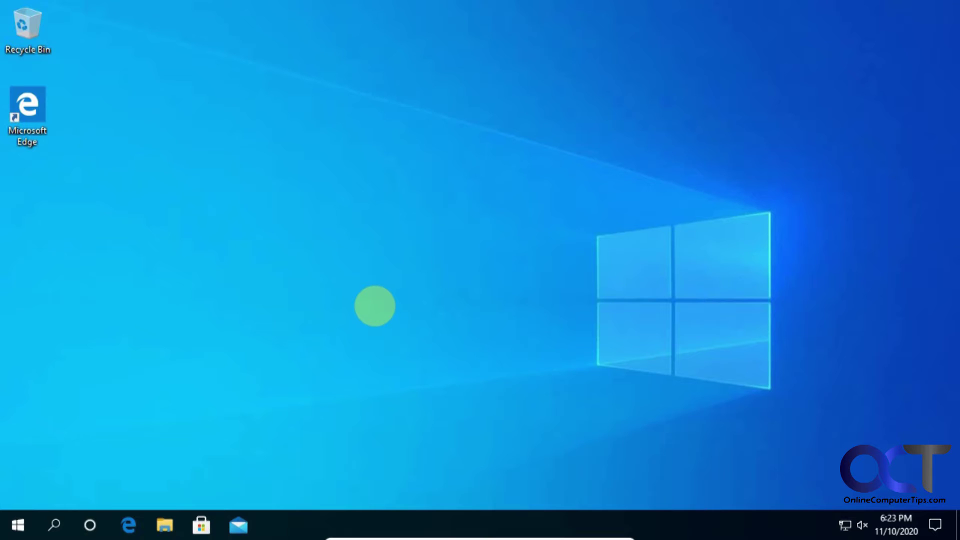
Step: Switch from the classic Start menu to the standard one and launch Settings
click(18, 525)
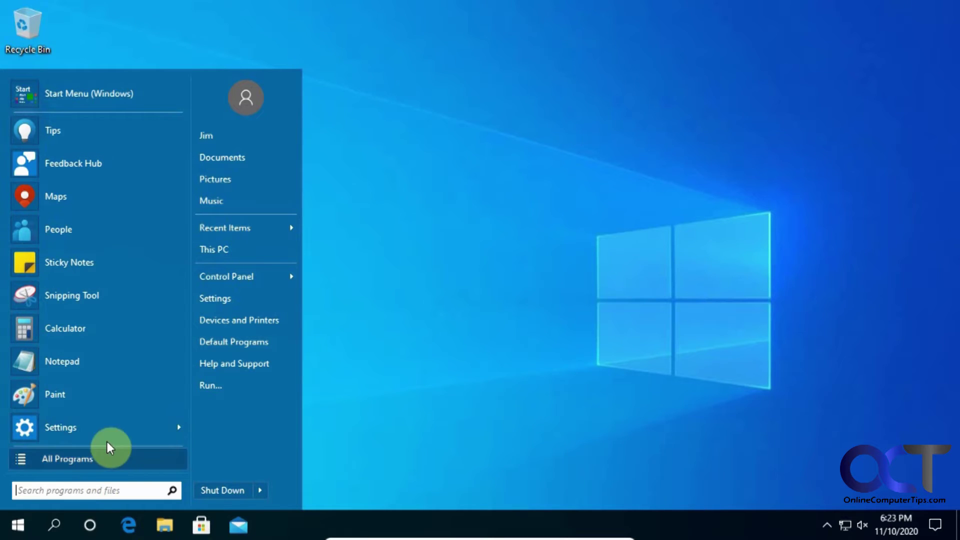
click(78, 93)
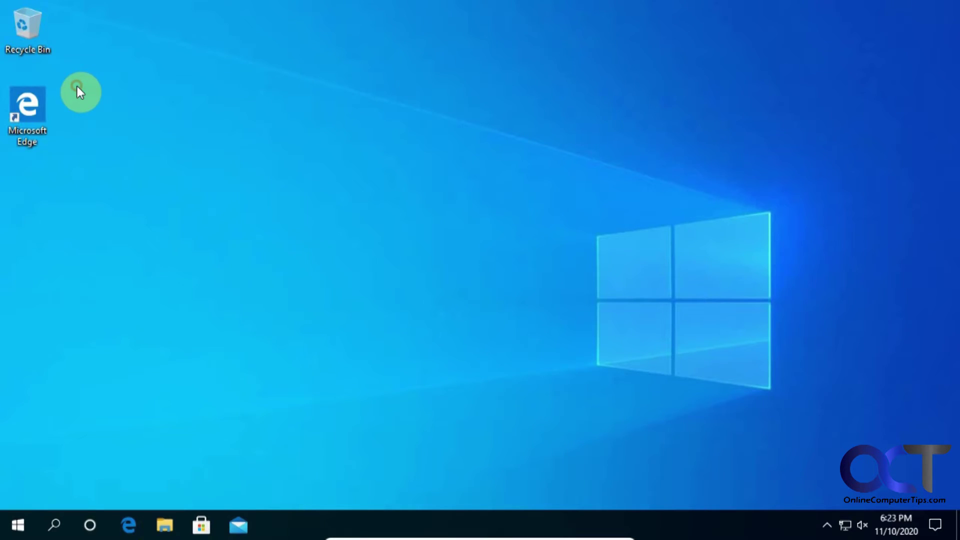
click(17, 525)
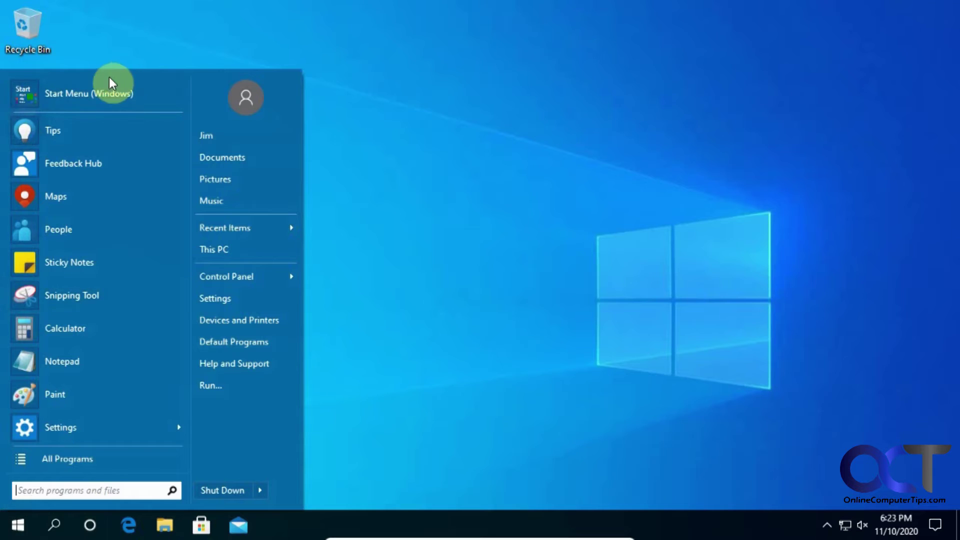
click(104, 90)
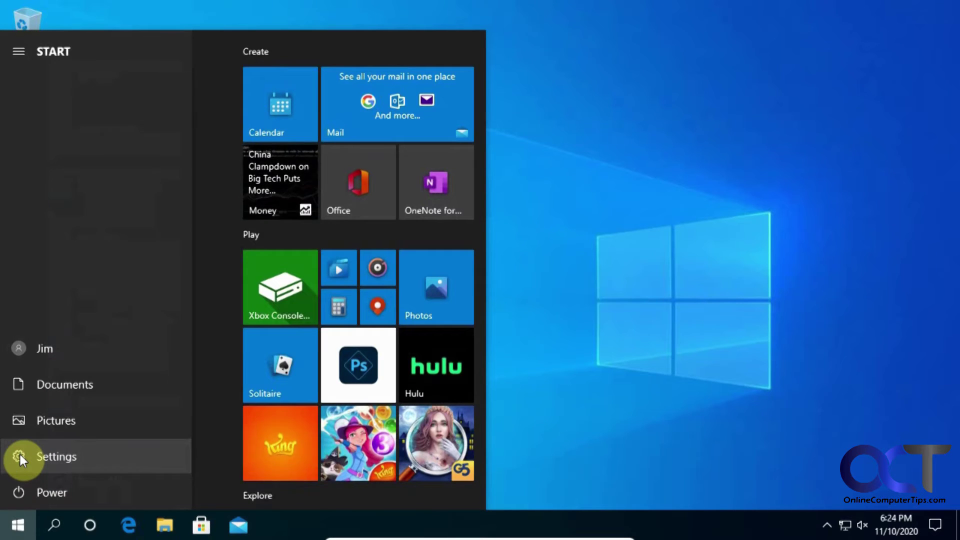
click(21, 454)
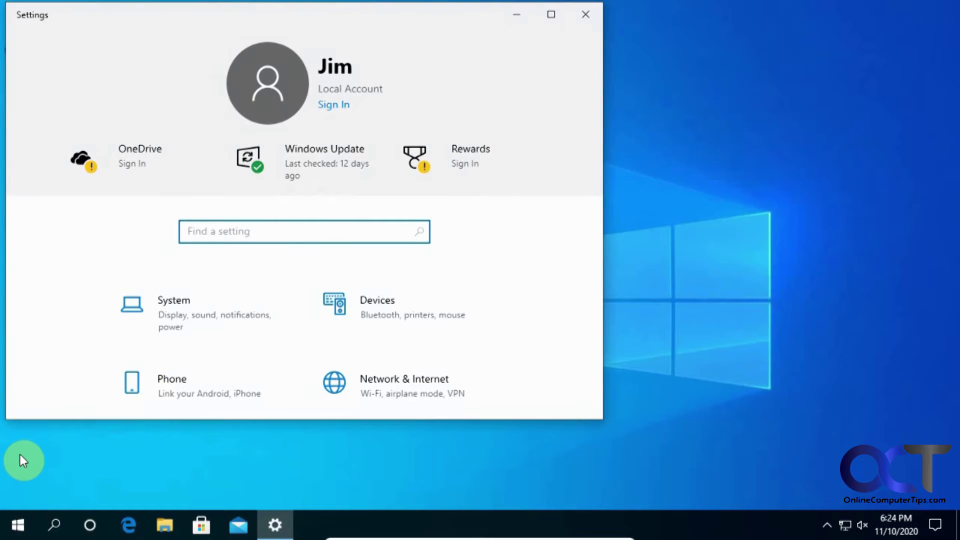
Step: Maximize Settings and go to Accounts > Sign-in options, expanding Windows Hello PIN
click(556, 14)
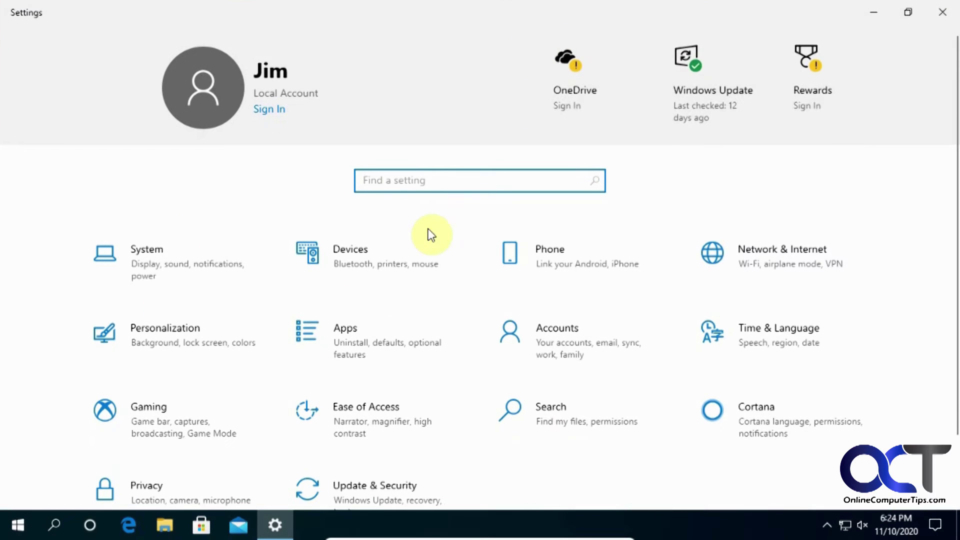
click(564, 347)
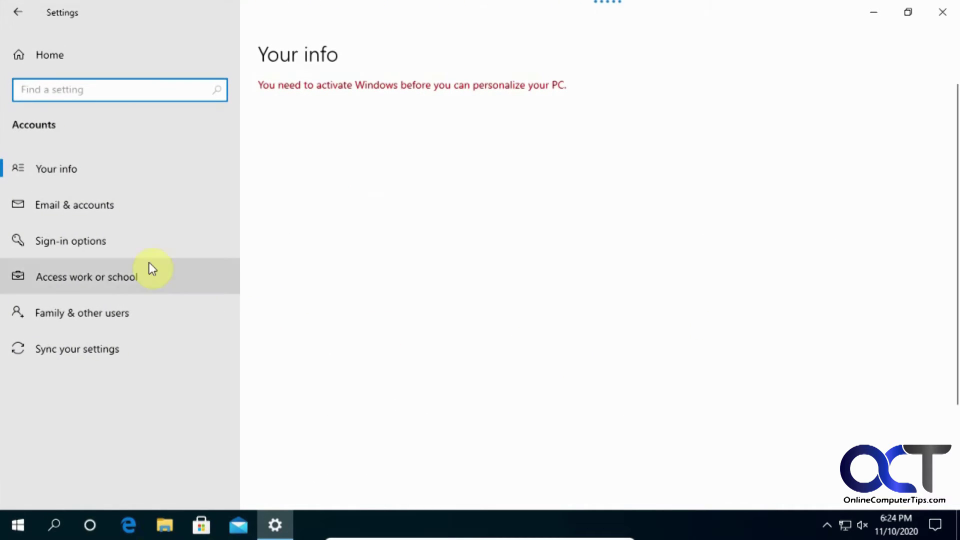
click(83, 244)
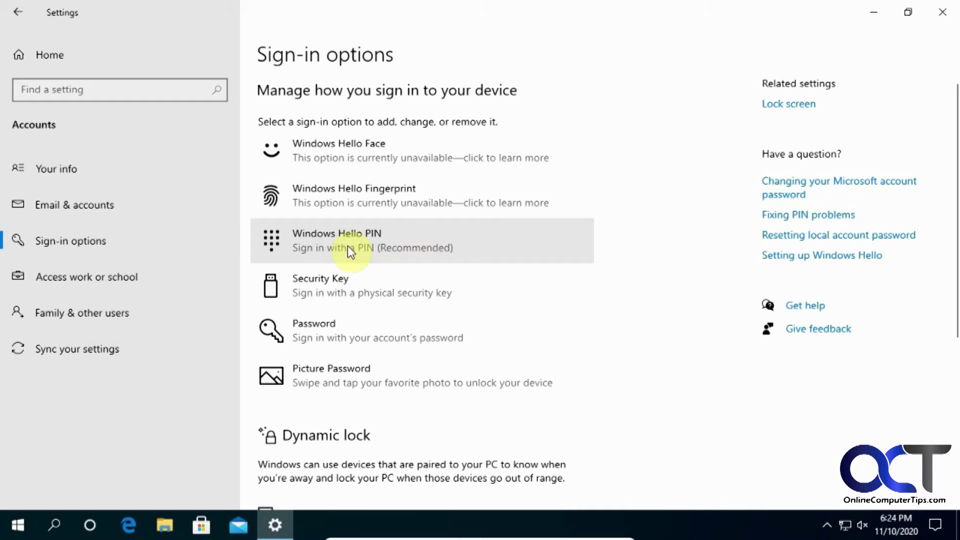
click(396, 244)
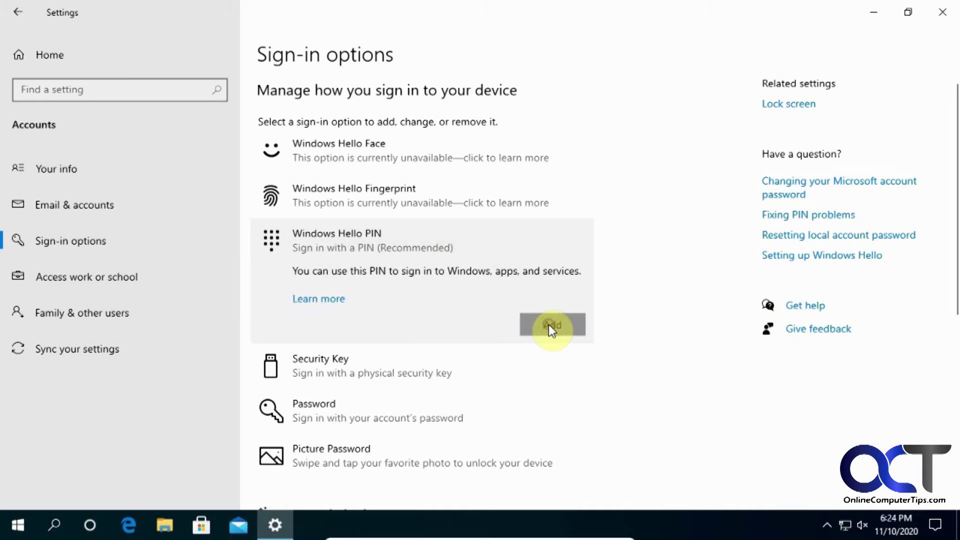
Step: Add a PIN and verify the account password, reaching the empty Set up a PIN dialog
click(549, 325)
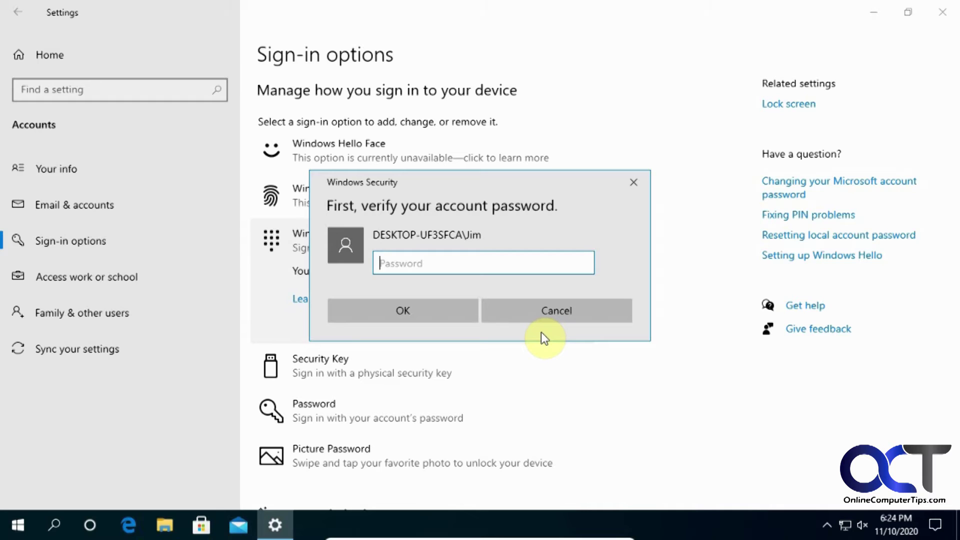
text(••••)
text(••••)
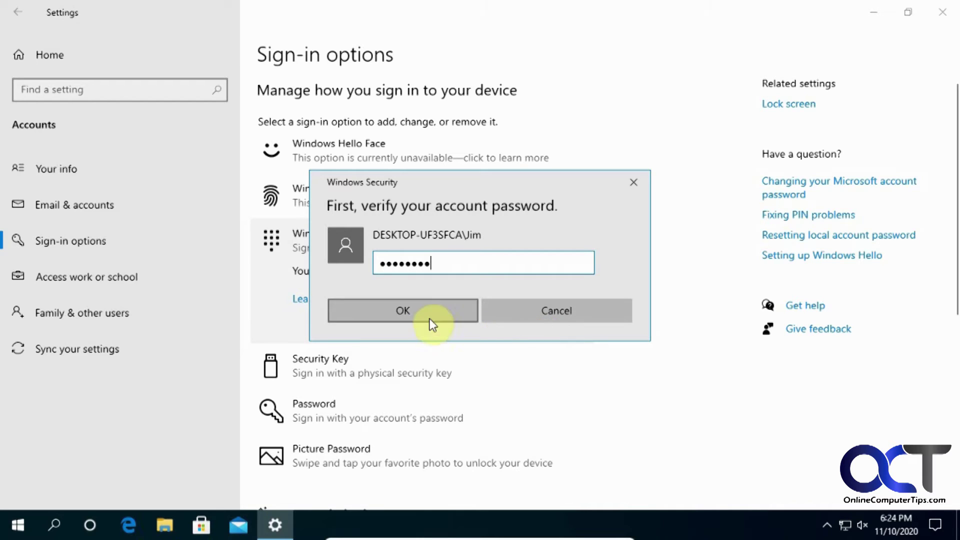
click(429, 319)
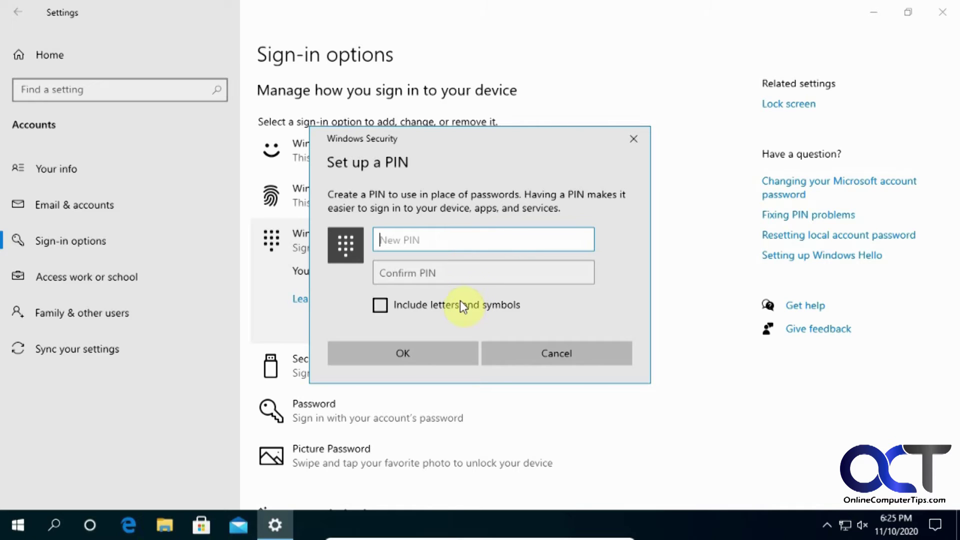
Step: Enter and confirm the new PIN, save it, then close Settings
click(451, 240)
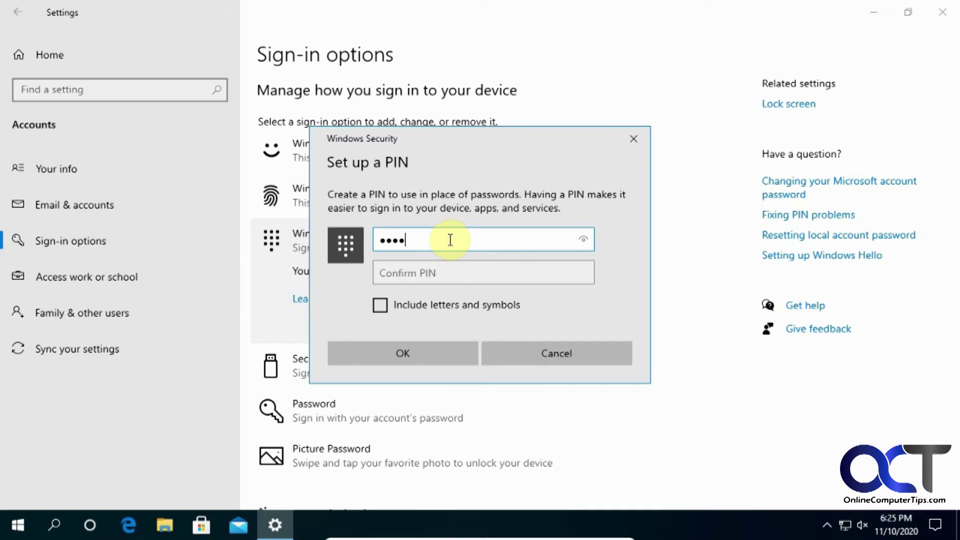
click(447, 272)
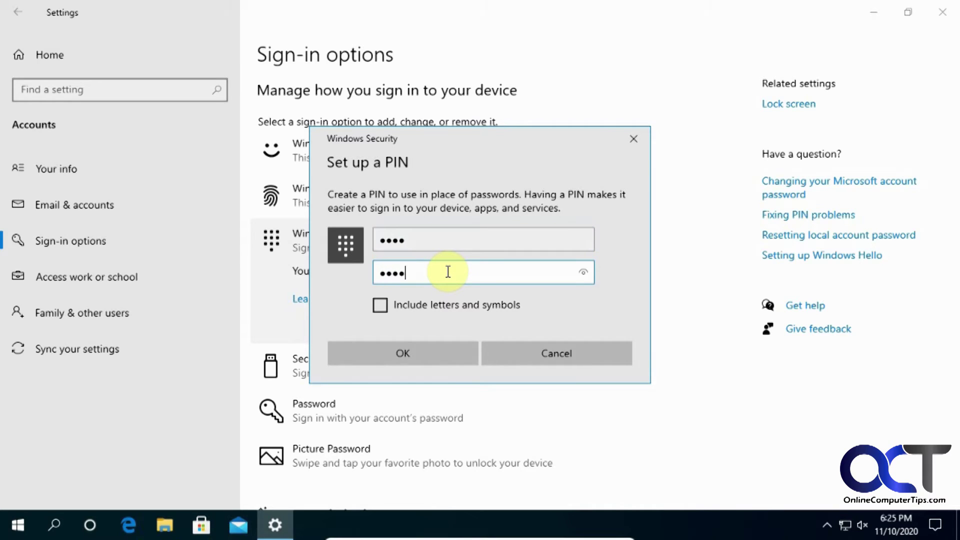
click(422, 352)
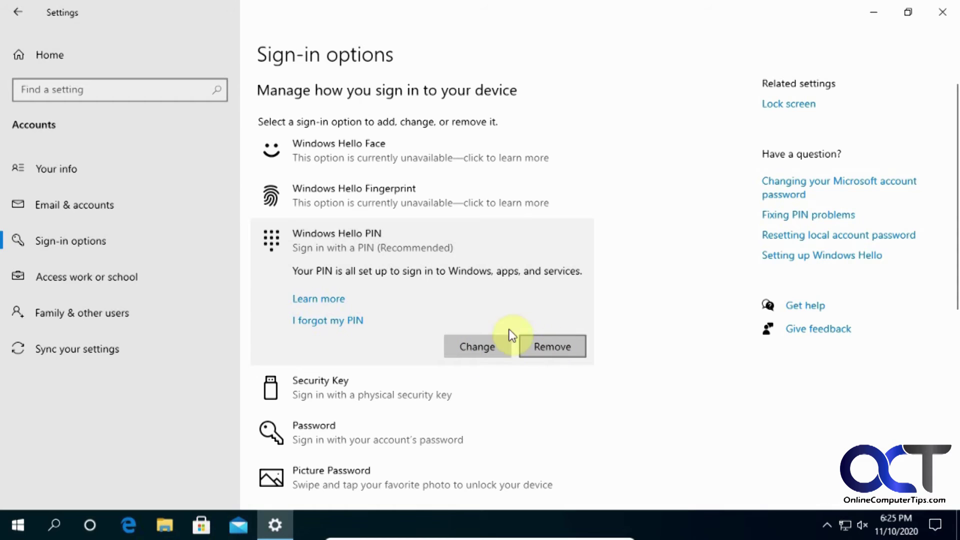
click(946, 16)
Step: Log off the account from the Start menu's Shut Down submenu
click(17, 525)
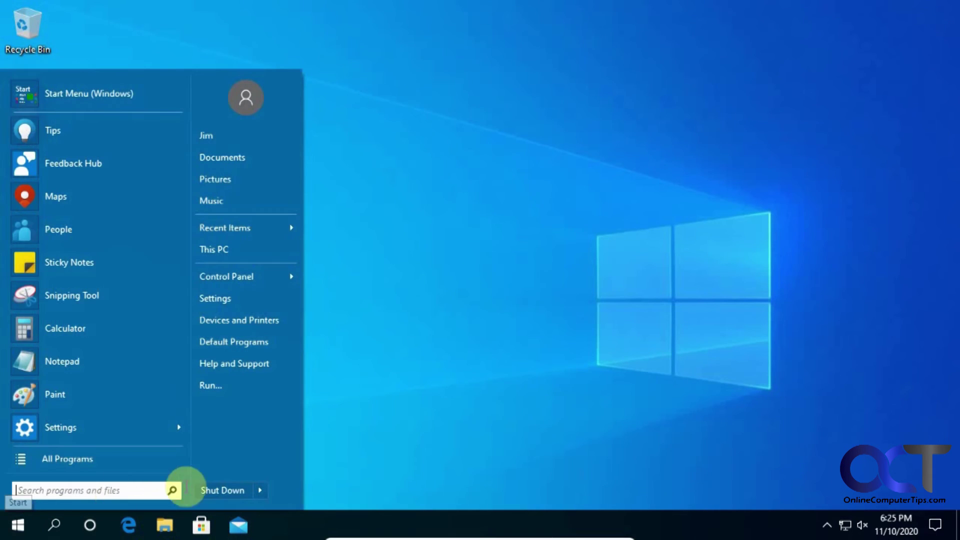
click(260, 490)
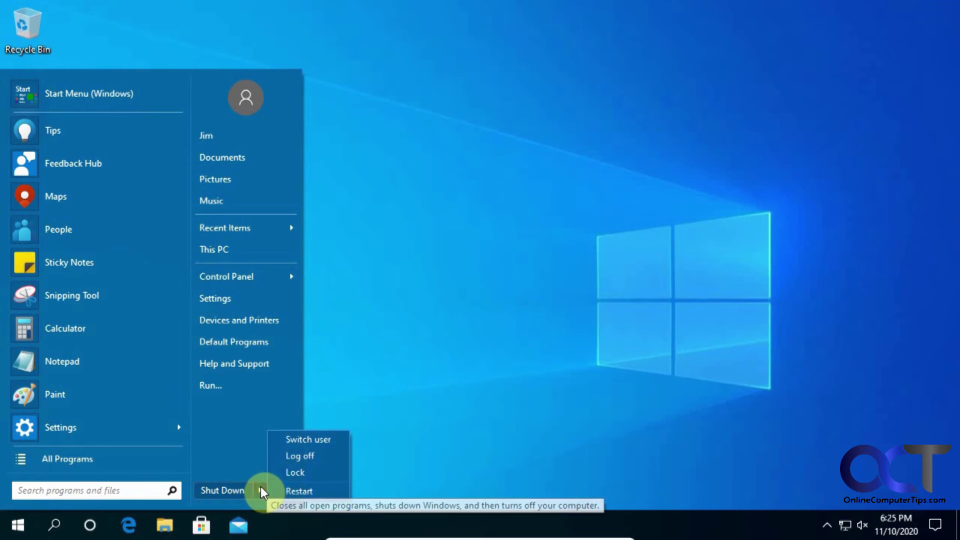
click(282, 456)
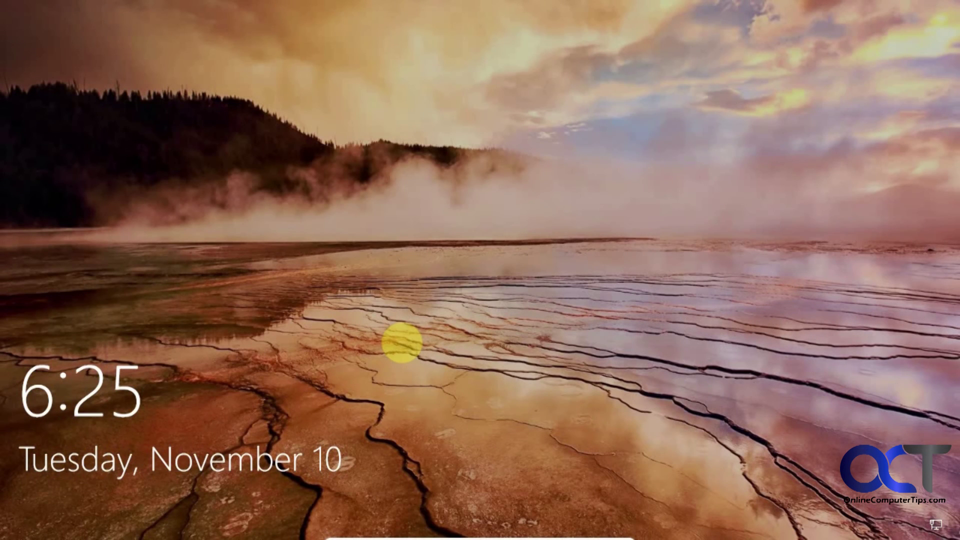
Step: Sign in from the lock screen using the new PIN instead of the password
click(349, 367)
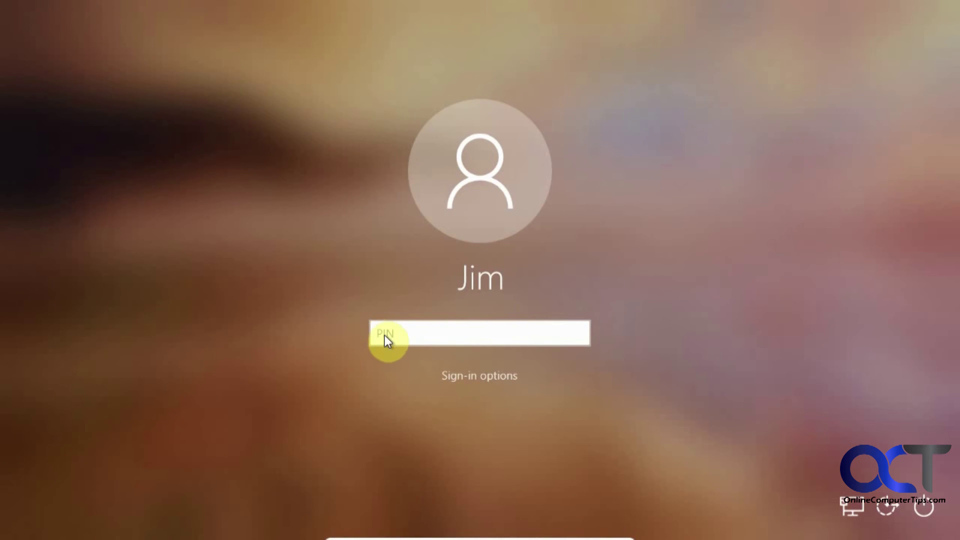
click(486, 382)
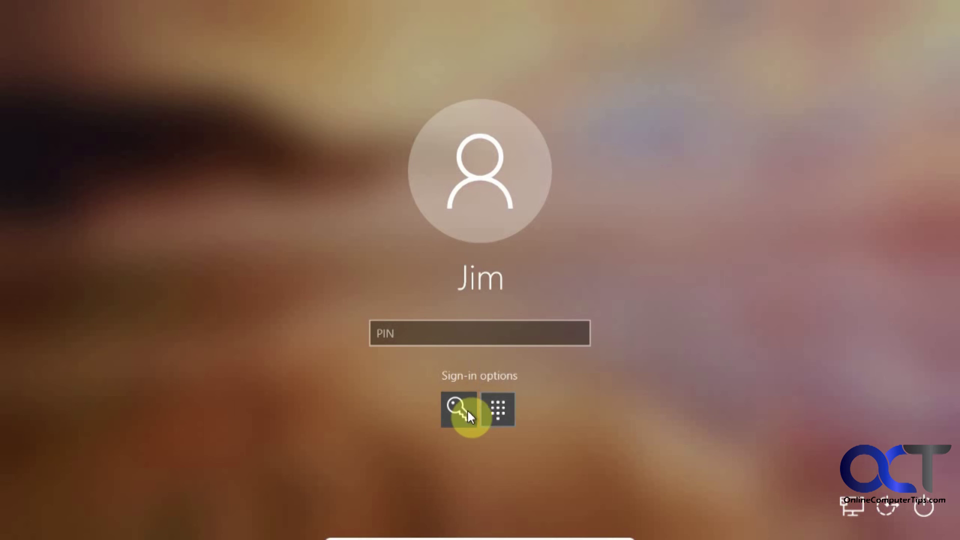
click(458, 335)
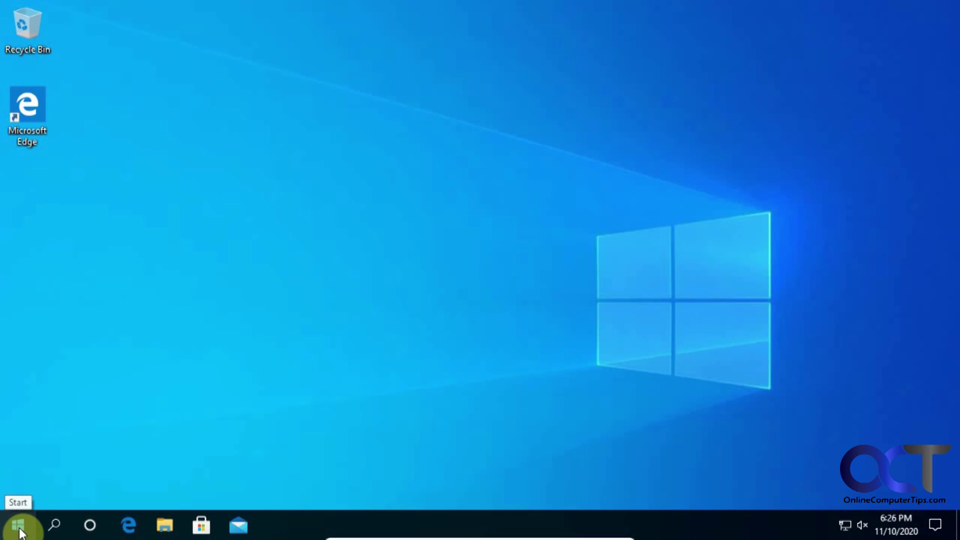
click(20, 531)
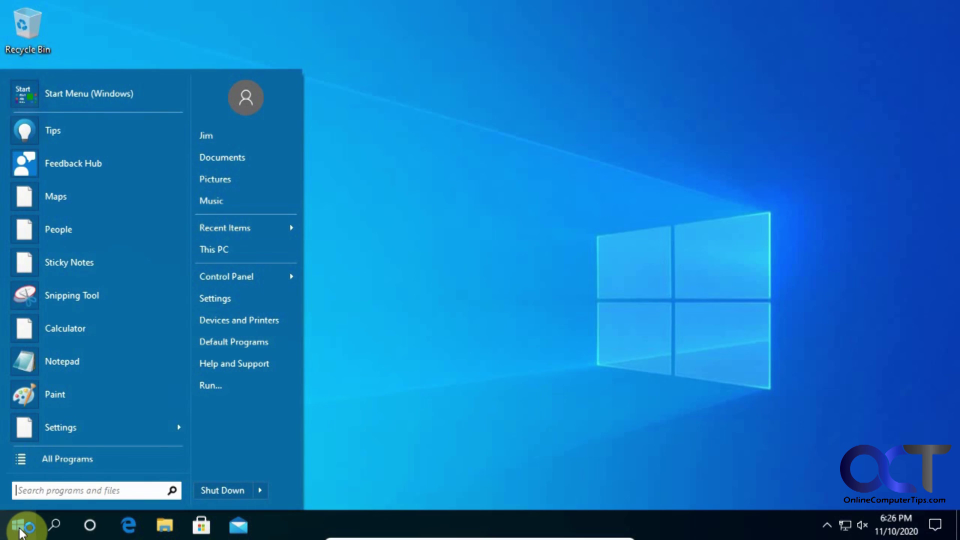
Step: Reopen Settings from the standard Start menu and return to Accounts > Sign-in options
click(89, 100)
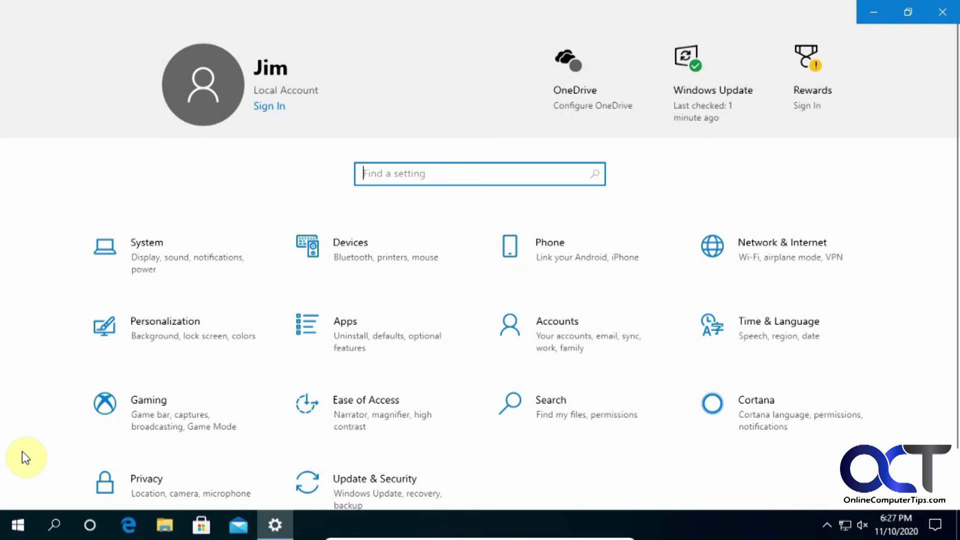
click(586, 334)
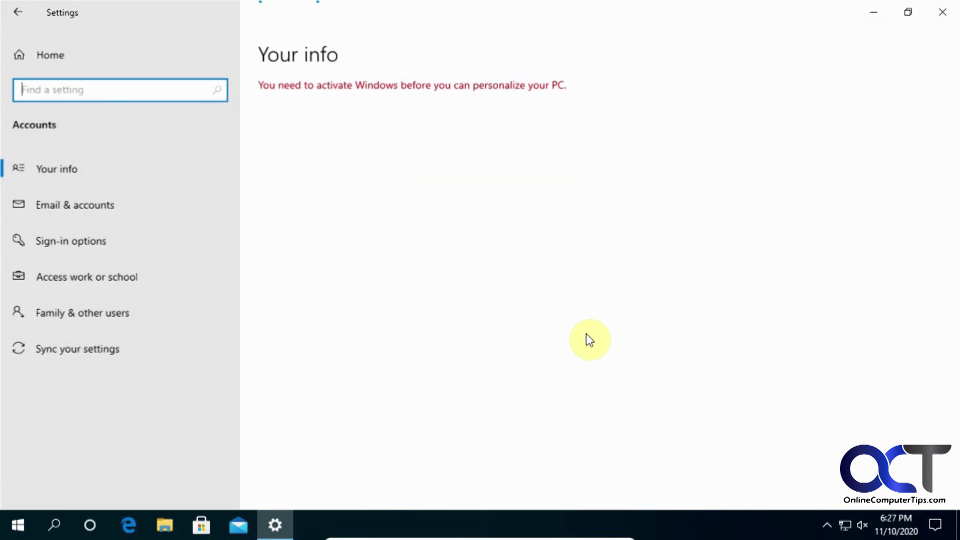
click(99, 239)
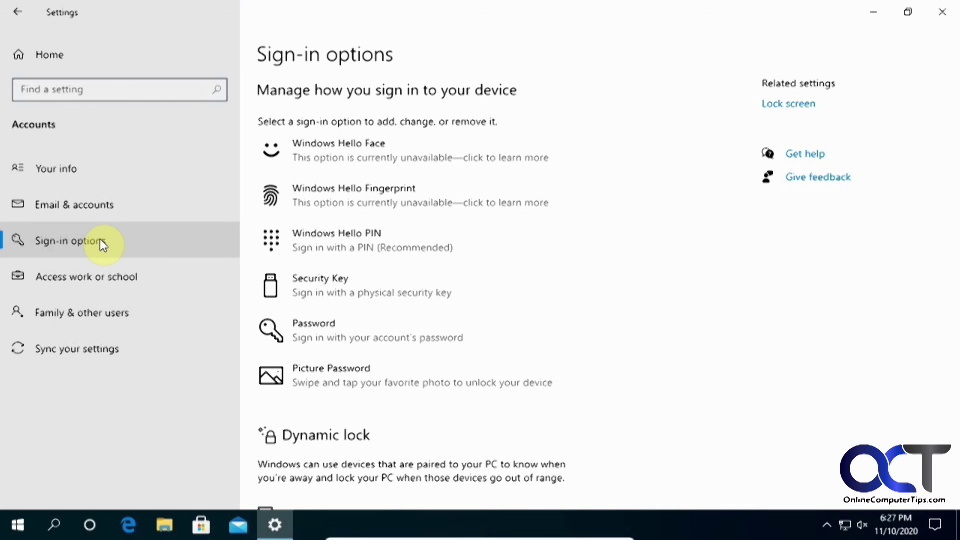